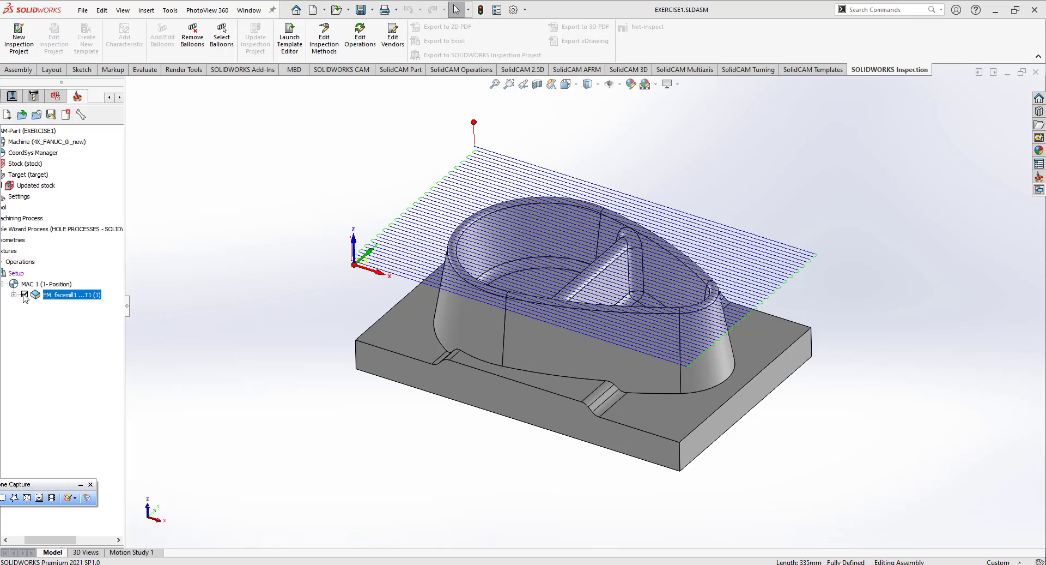
Hide the FM_facemill1 toolpath and add a new 3D HSR milling operation under Operations.
{"action": "left_click", "coordinate": [24, 295]}
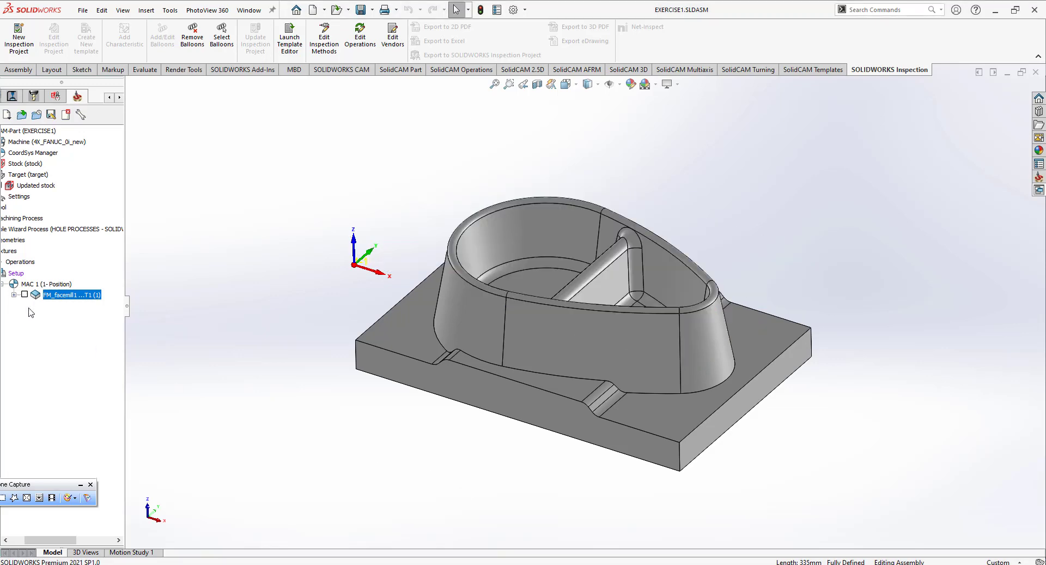
{"action": "right_click", "coordinate": [22, 263]}
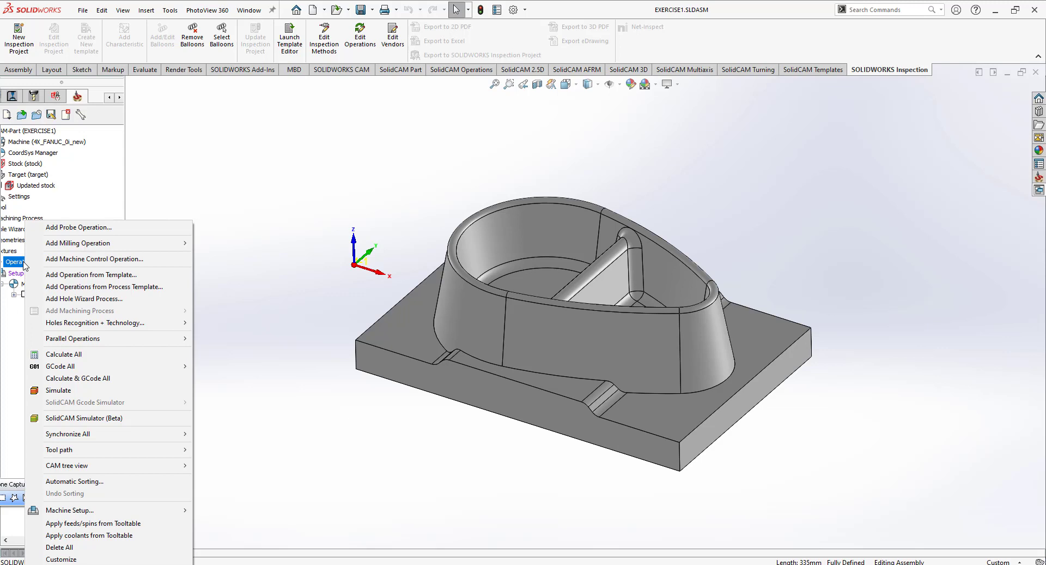
{"action": "mouse_move", "coordinate": [180, 243]}
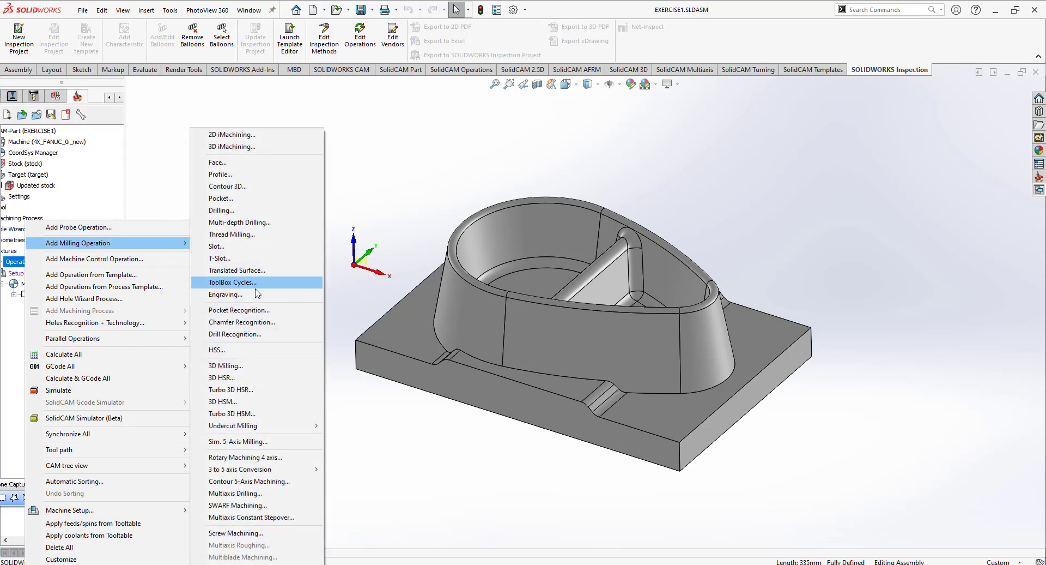
{"action": "left_click", "coordinate": [238, 380]}
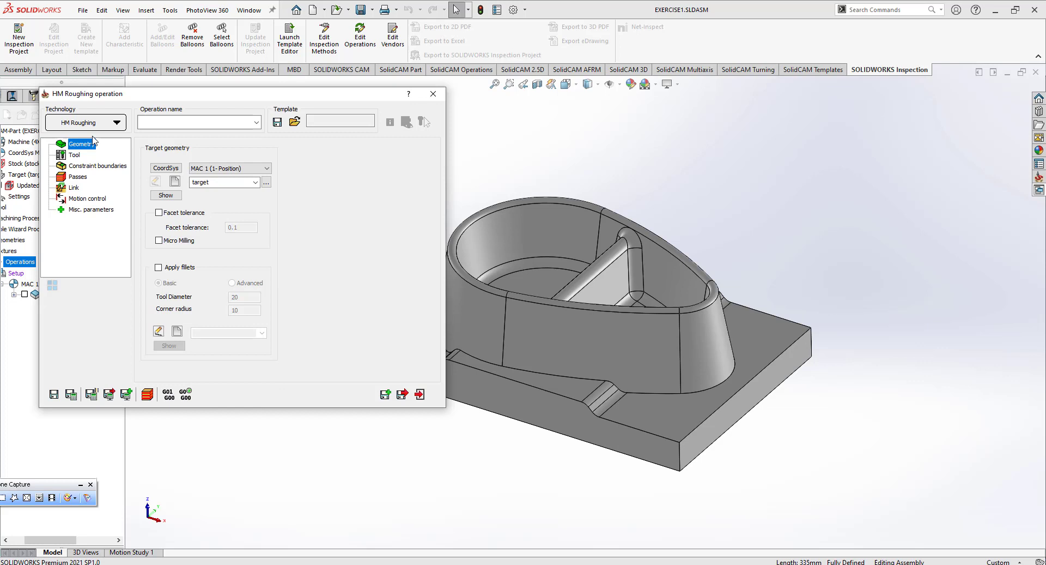
Switch the HM Roughing technology to Contour roughing and move the dialog fully into view.
{"action": "left_click", "coordinate": [92, 123]}
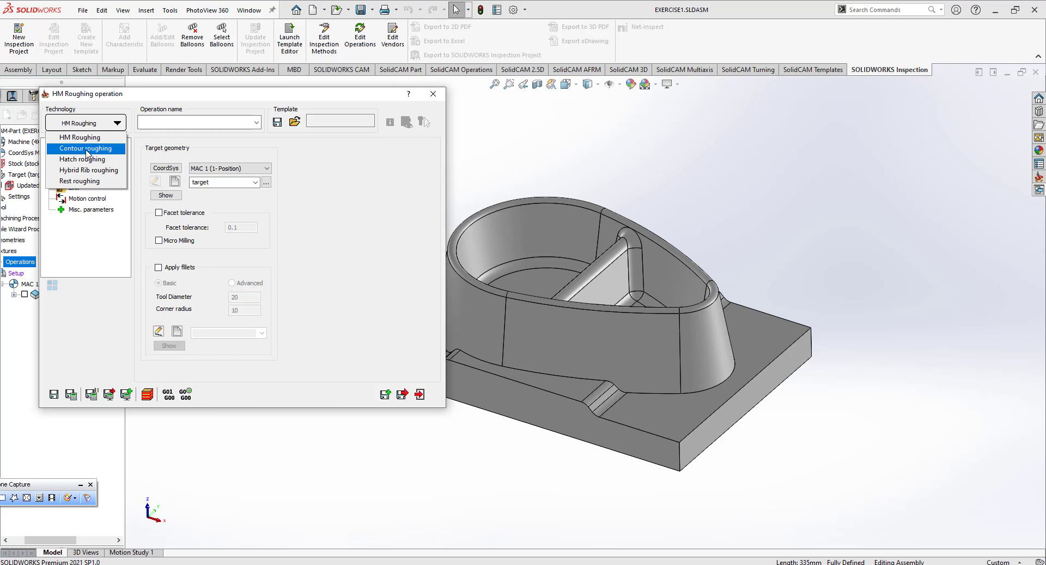
{"action": "left_click", "coordinate": [85, 149]}
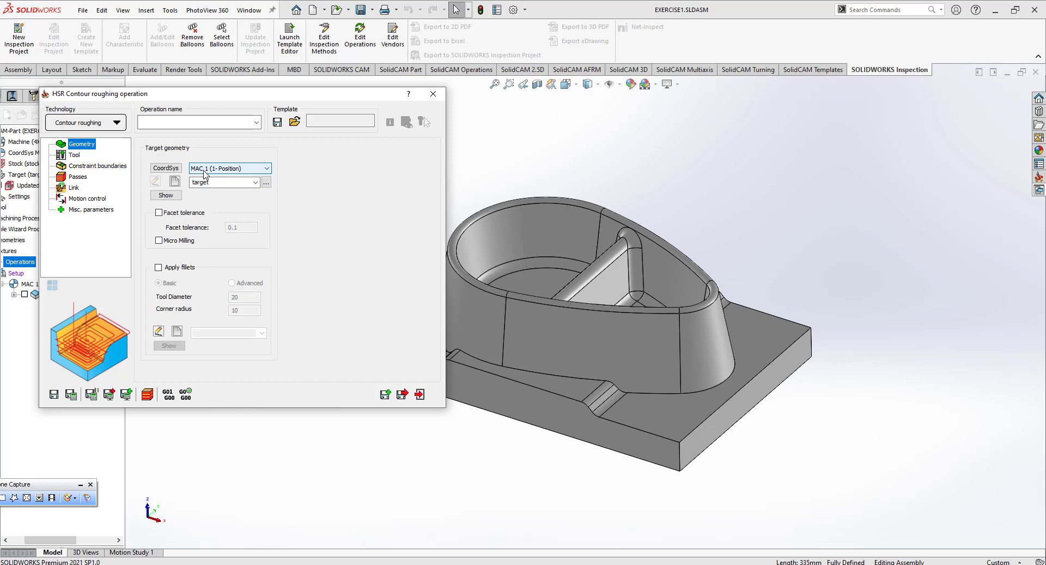
{"action": "left_click_drag", "start_coordinate": [234, 96], "coordinate": [129, 114]}
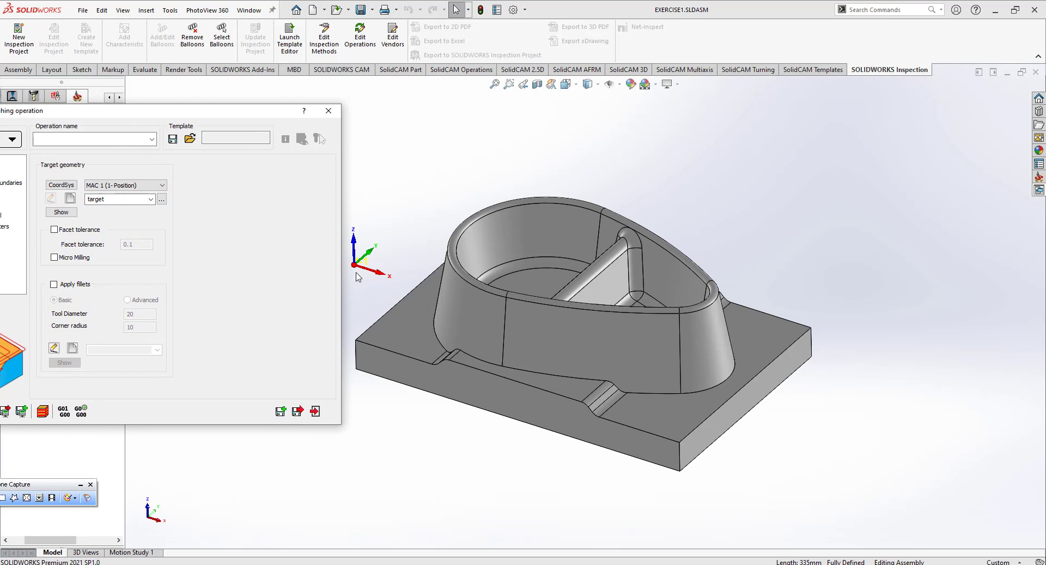
{"action": "left_click_drag", "start_coordinate": [179, 117], "coordinate": [332, 106]}
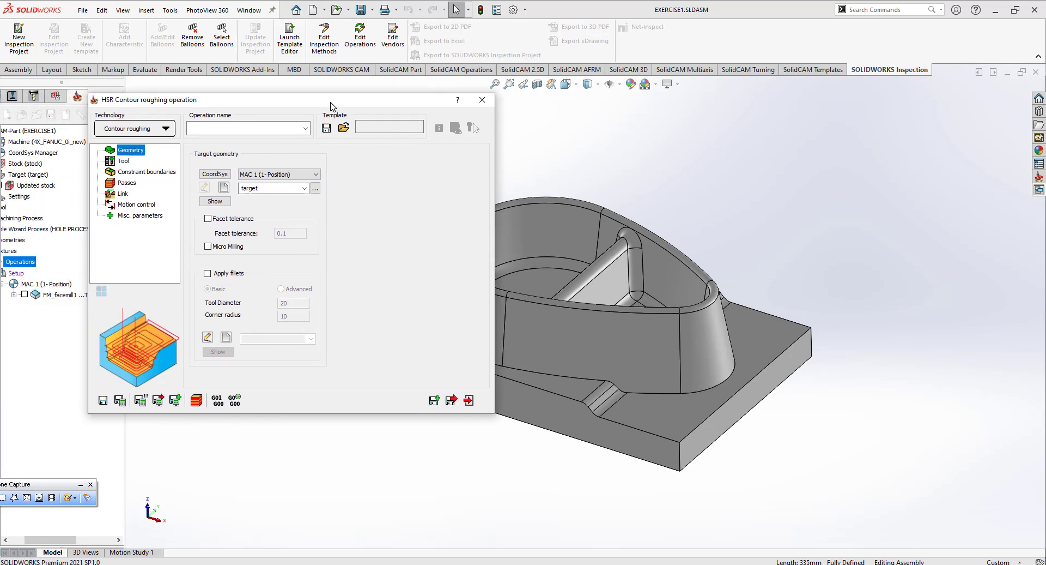
Add a new Bull Nose Mill tool from the operation's Tool page.
{"action": "left_click", "coordinate": [125, 161]}
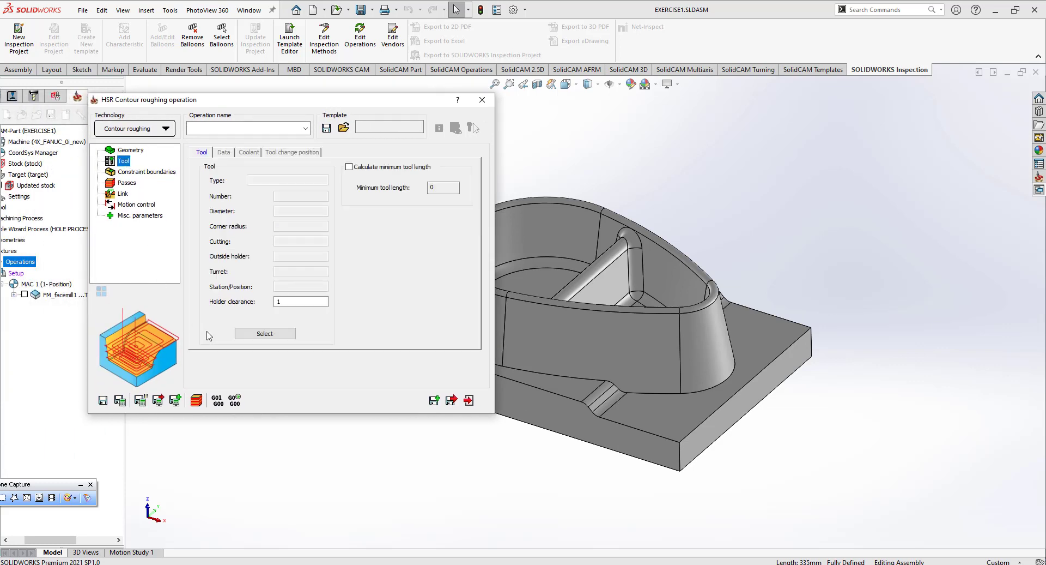
{"action": "left_click", "coordinate": [265, 334]}
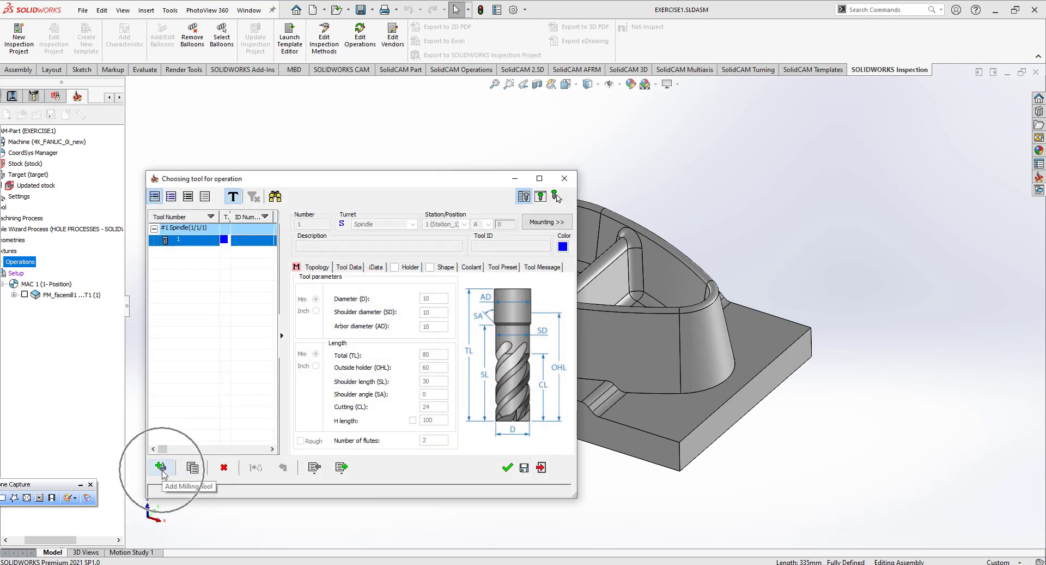
{"action": "left_click", "coordinate": [161, 469]}
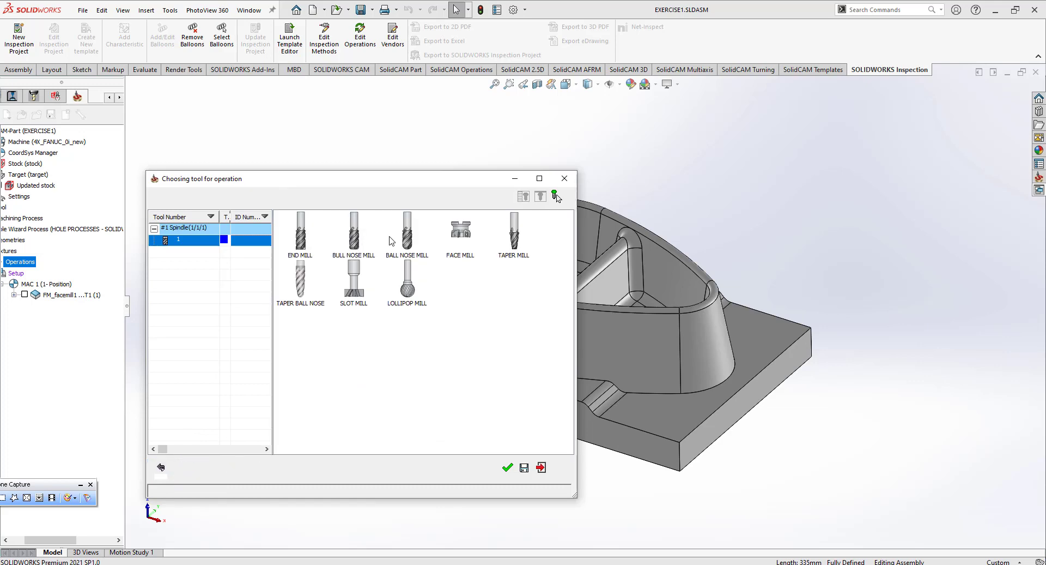
{"action": "left_click", "coordinate": [352, 238]}
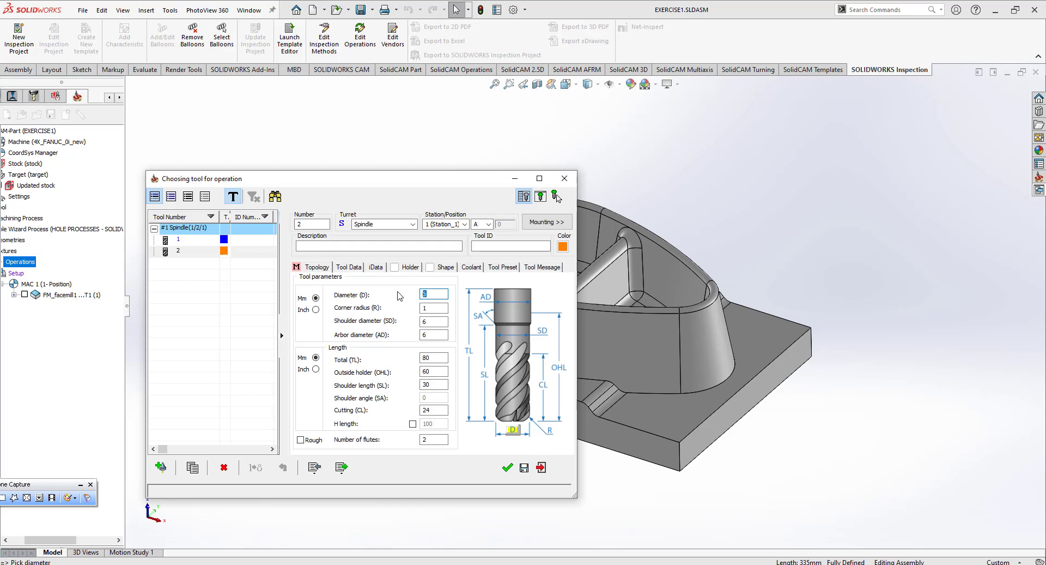
Give the new tool diameter 10, corner radius 2 and 4 flutes.
{"action": "type", "text": "10"}
{"action": "left_click", "coordinate": [435, 307]}
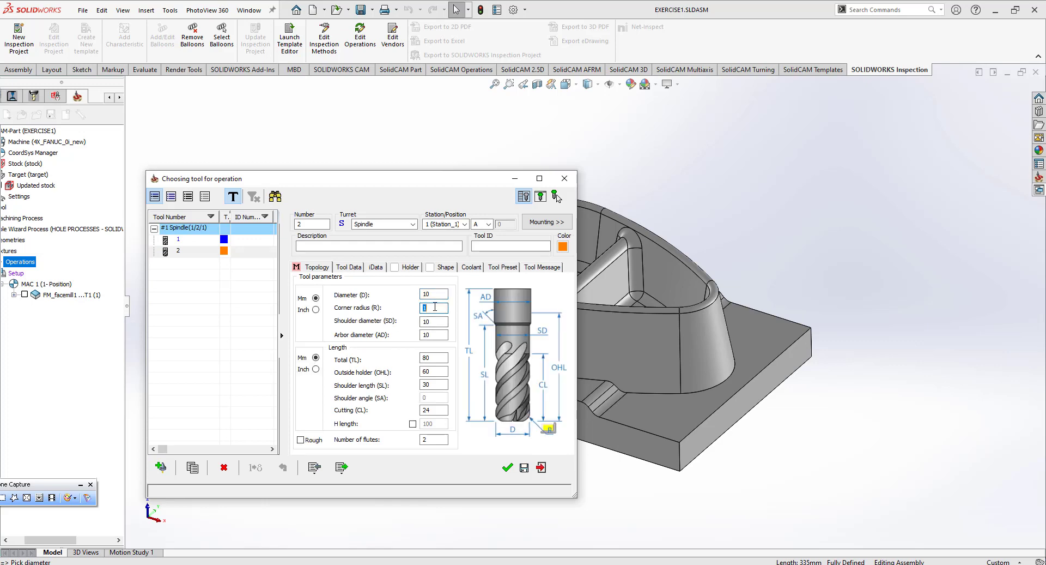
{"action": "type", "text": "2"}
{"action": "key", "text": "Tab"}
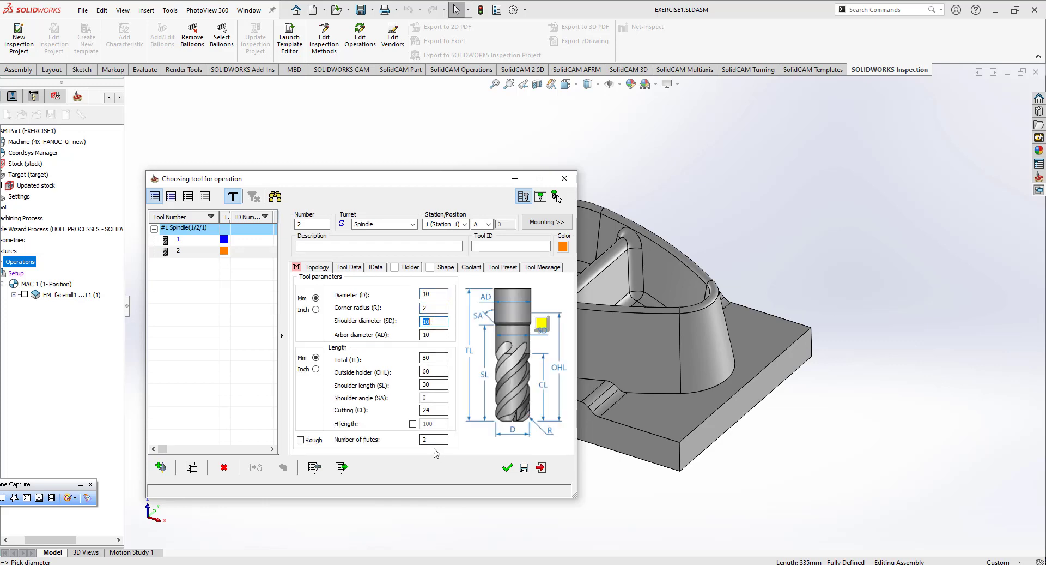
{"action": "double_click", "coordinate": [428, 440]}
{"action": "type", "text": "4"}
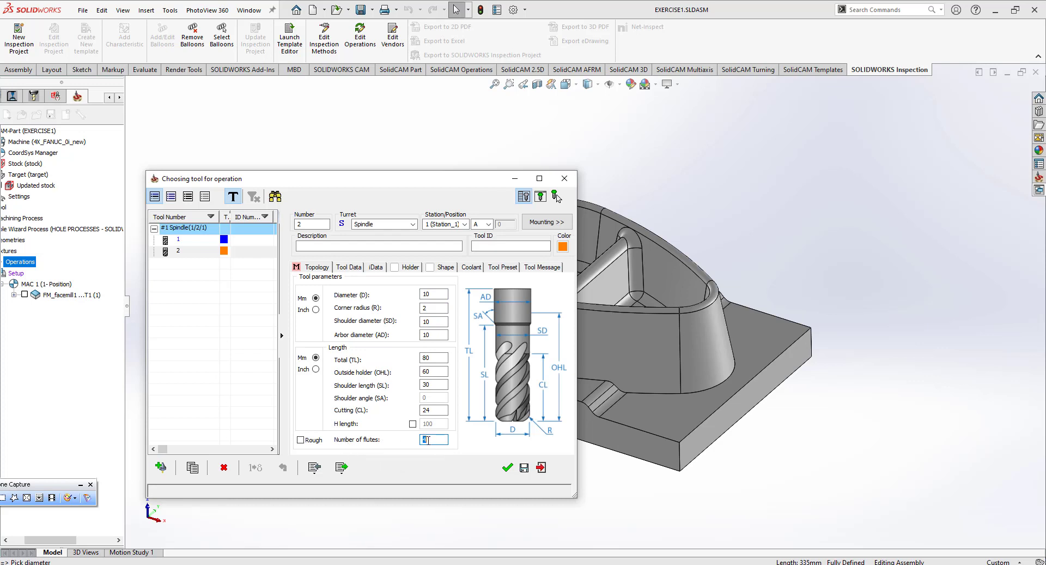
Set the tool's feed units to mm per tooth and Feed XY to 0.1.
{"action": "left_click", "coordinate": [355, 268]}
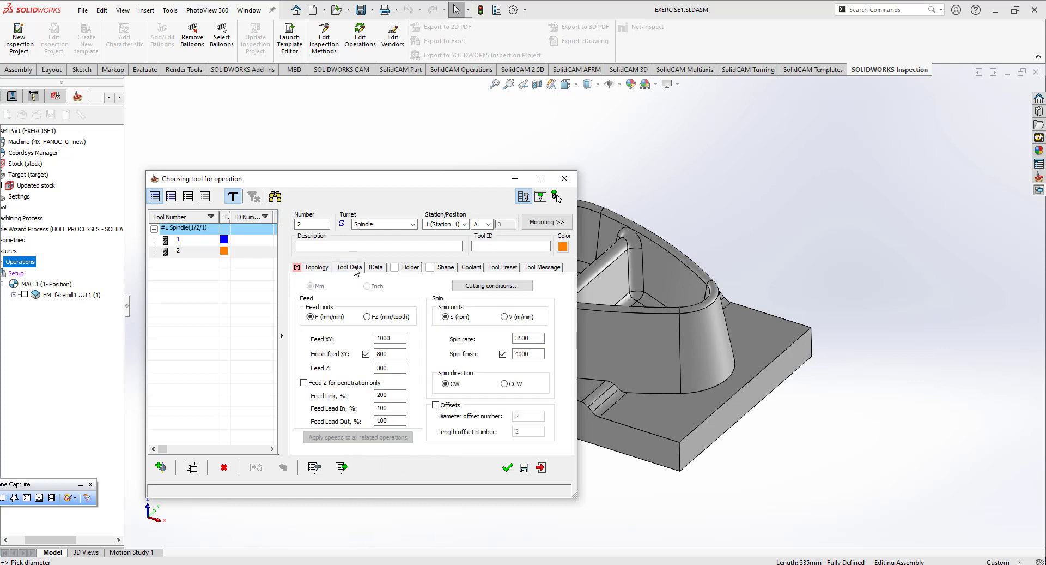
{"action": "left_click", "coordinate": [367, 317]}
{"action": "double_click", "coordinate": [392, 339]}
{"action": "key", "text": "BackSpace"}
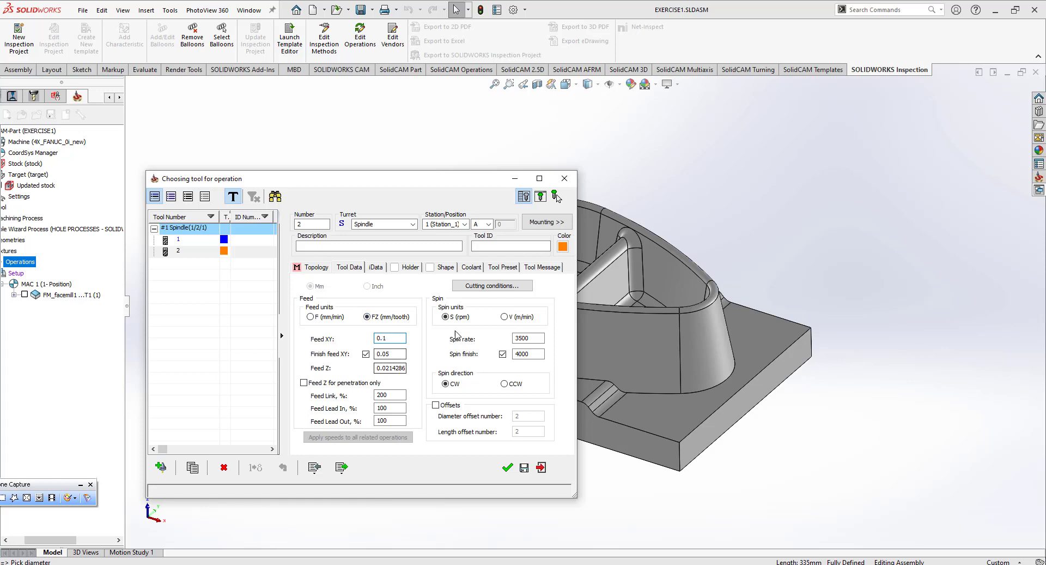
Set spin to 120 m/min cutting speed and confirm tool 2 for the operation.
{"action": "left_click", "coordinate": [504, 317]}
{"action": "double_click", "coordinate": [542, 338]}
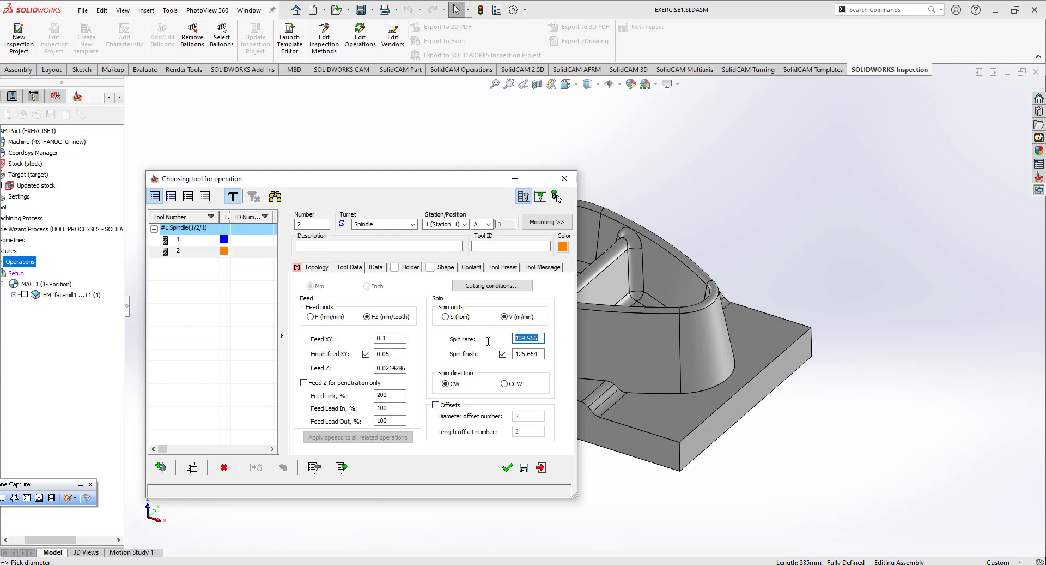
{"action": "type", "text": "120"}
{"action": "left_click", "coordinate": [508, 467]}
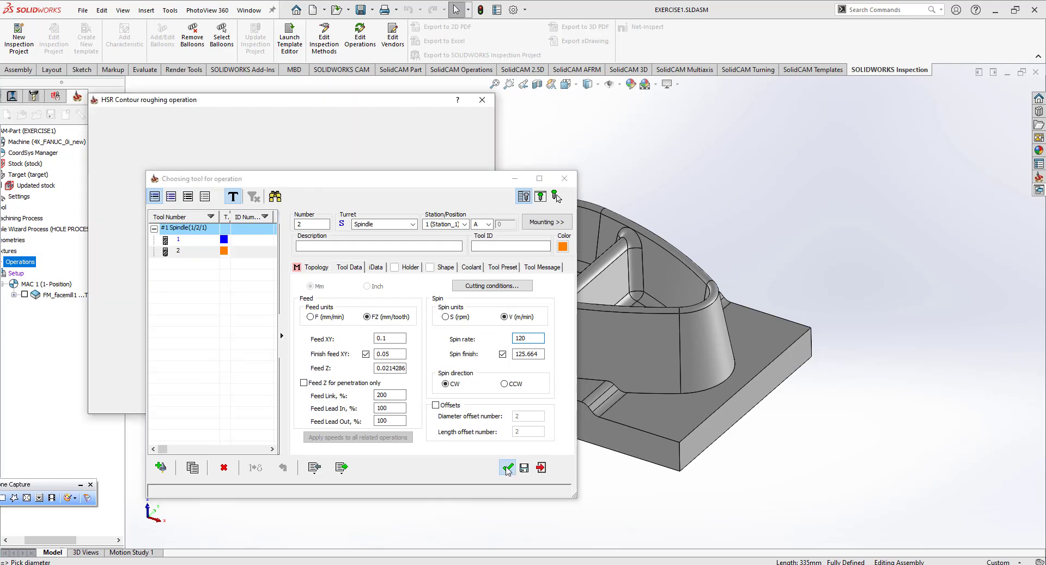
{"action": "left_click", "coordinate": [137, 173]}
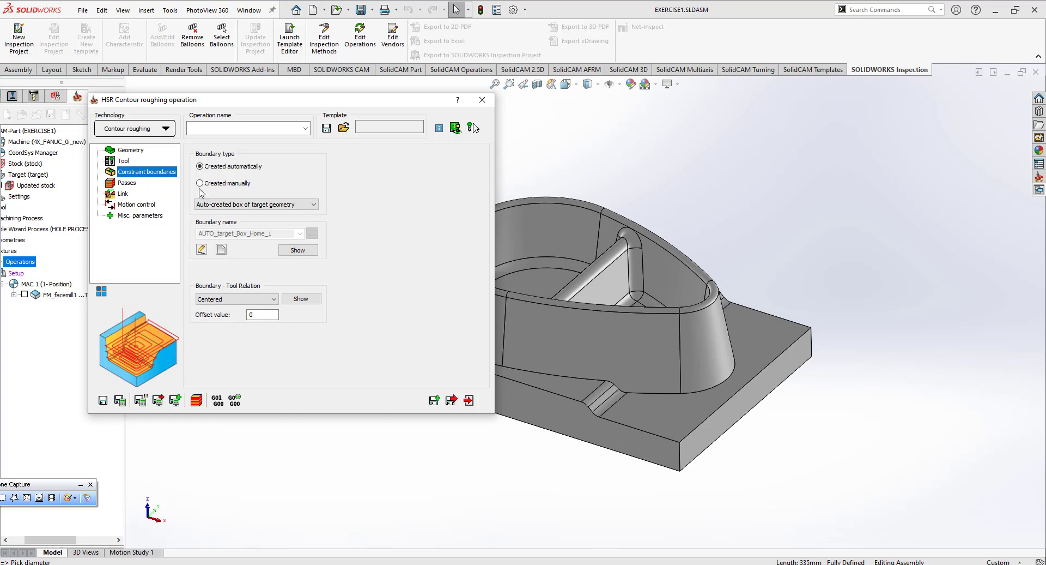
Define a manual boundary contour1 chained from the base edge, with External tool relation.
{"action": "left_click", "coordinate": [200, 184]}
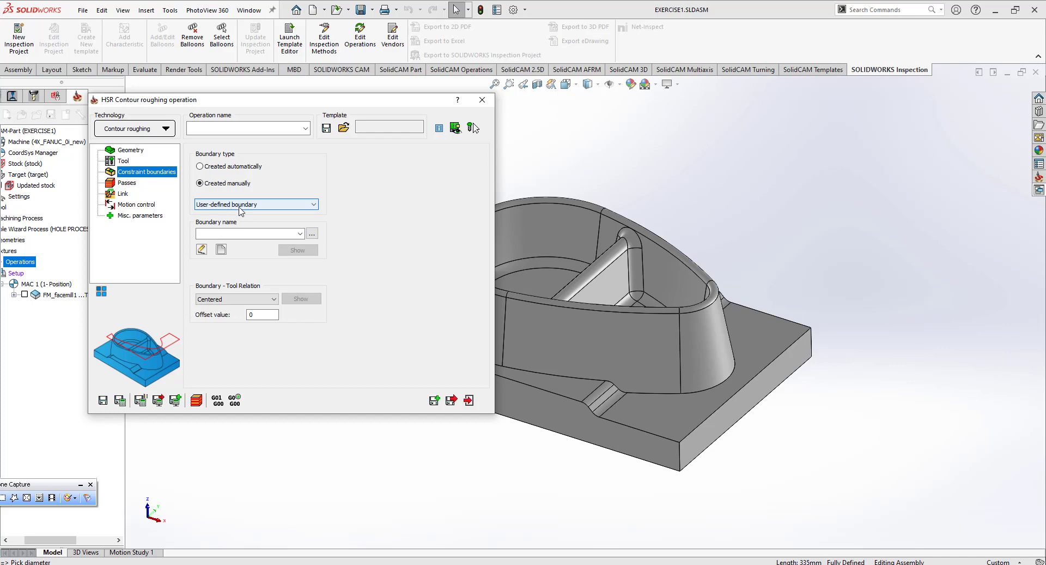
{"action": "left_click", "coordinate": [221, 249]}
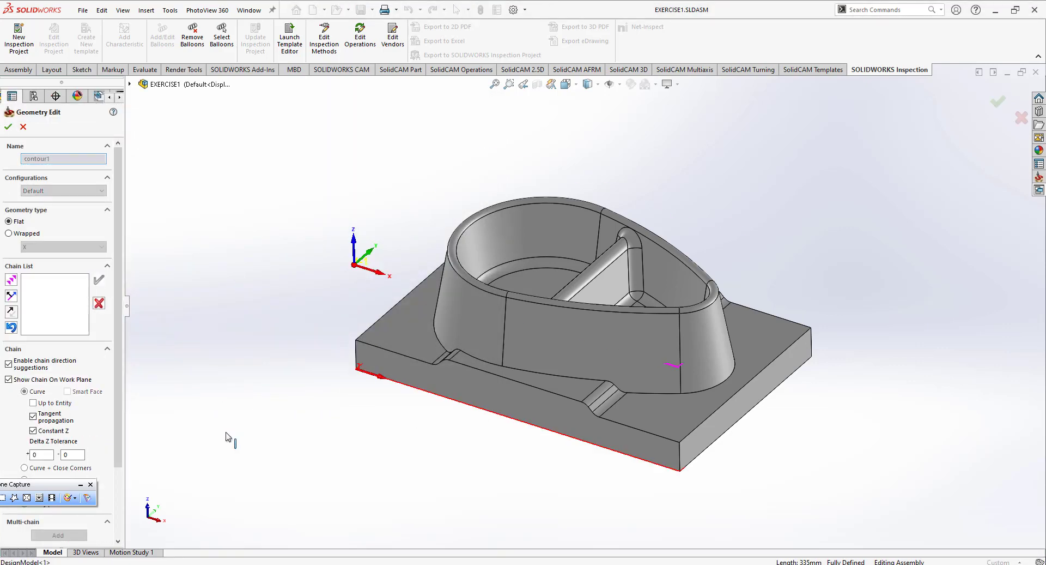
{"action": "left_click", "coordinate": [7, 126]}
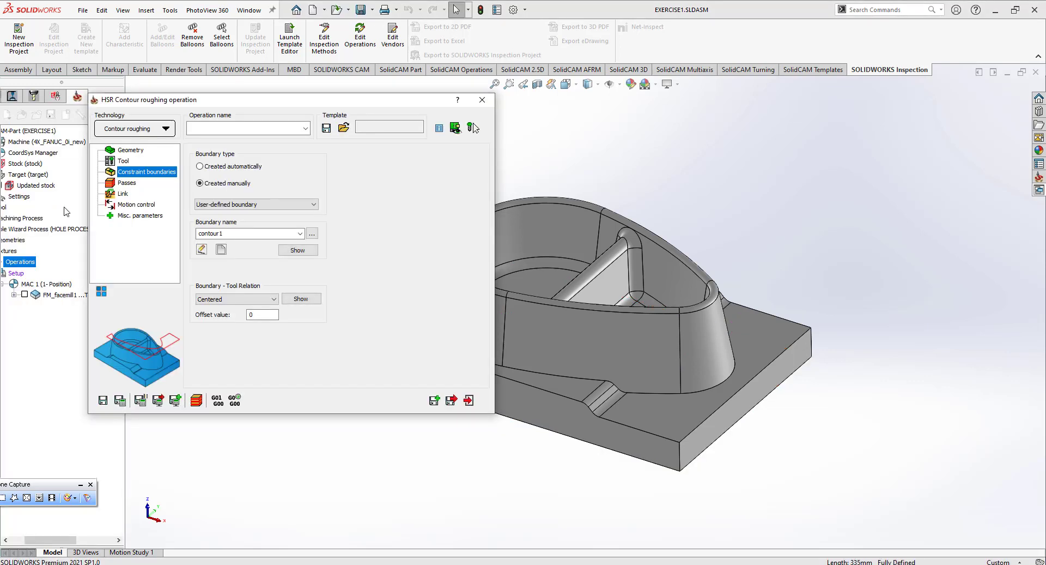
{"action": "left_click", "coordinate": [225, 300]}
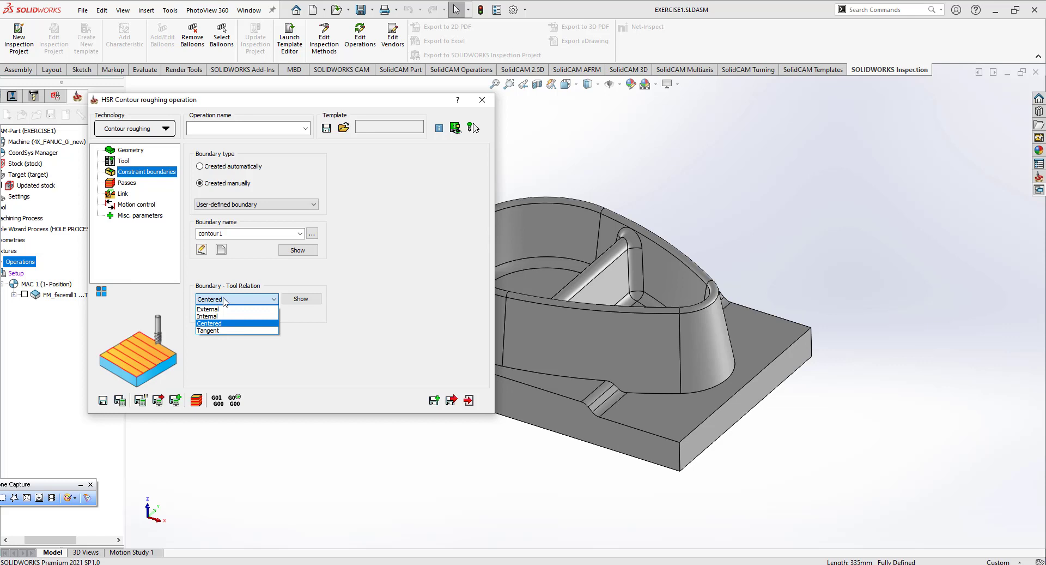
{"action": "left_click", "coordinate": [221, 309]}
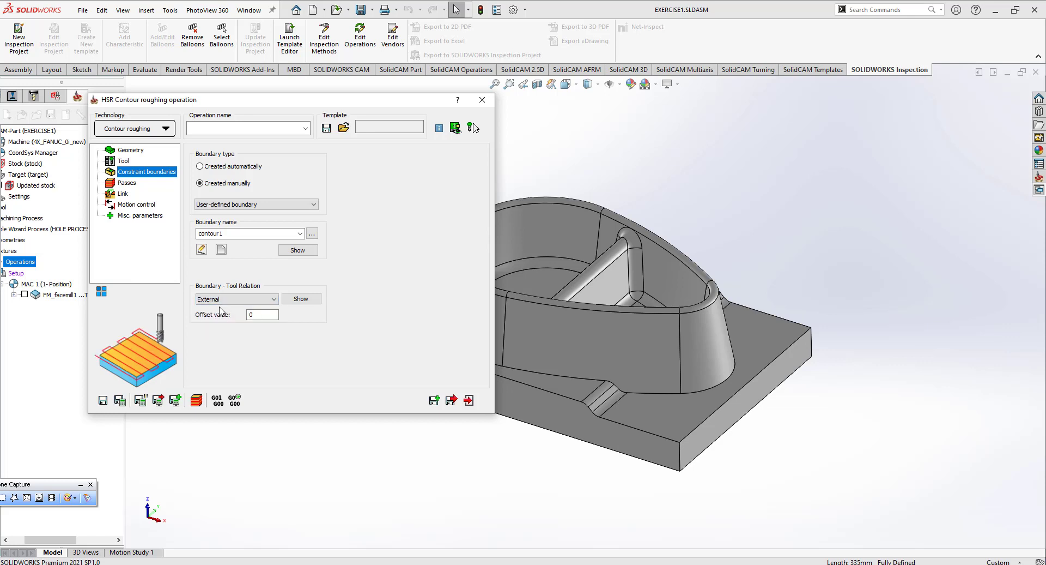
Pick the base's front-right corner to set Z-Bottom to -78 instead of -108.
{"action": "left_click", "coordinate": [128, 184]}
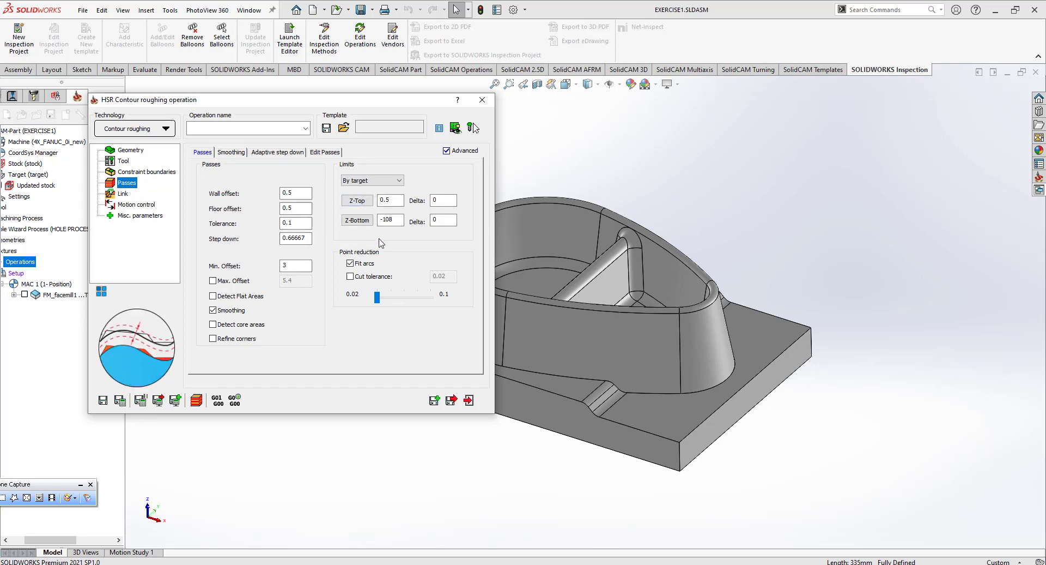
{"action": "left_click", "coordinate": [357, 222]}
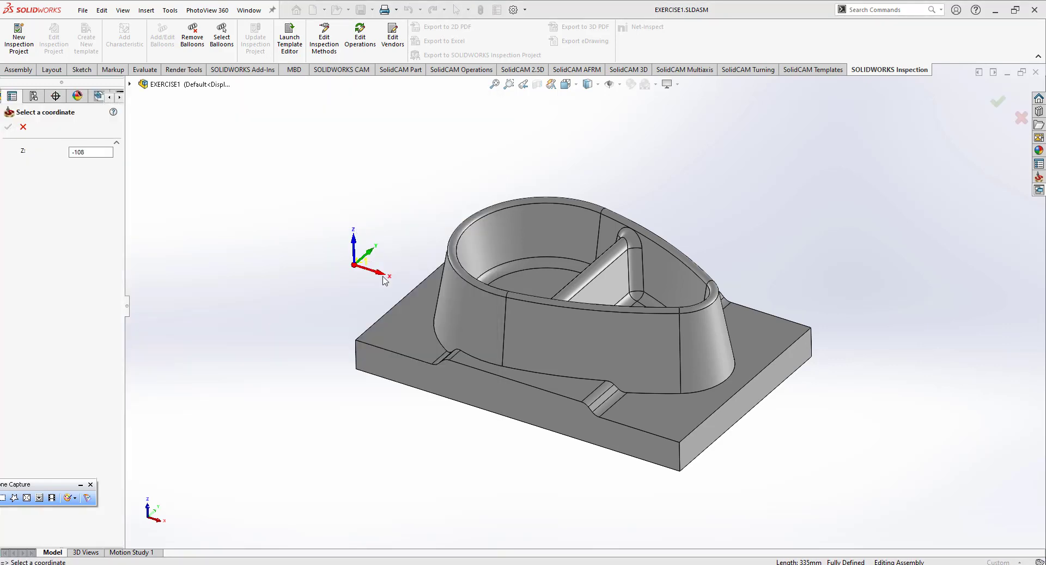
{"action": "left_click", "coordinate": [680, 442]}
{"action": "left_click", "coordinate": [8, 126]}
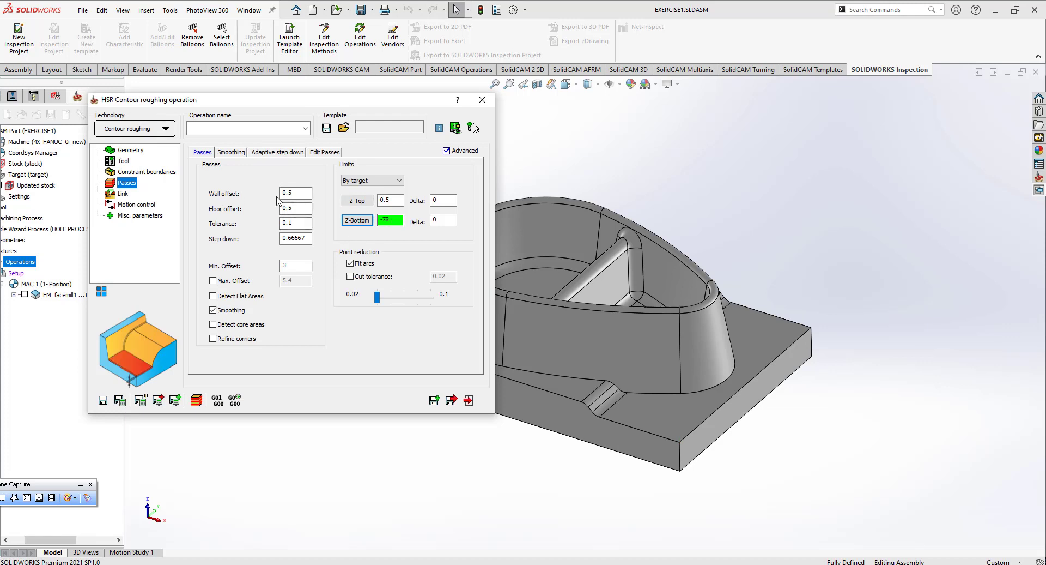
Set Wall offset and Floor offset both to 0.2.
{"action": "double_click", "coordinate": [292, 208]}
{"action": "type", "text": "2"}
{"action": "double_click", "coordinate": [296, 193]}
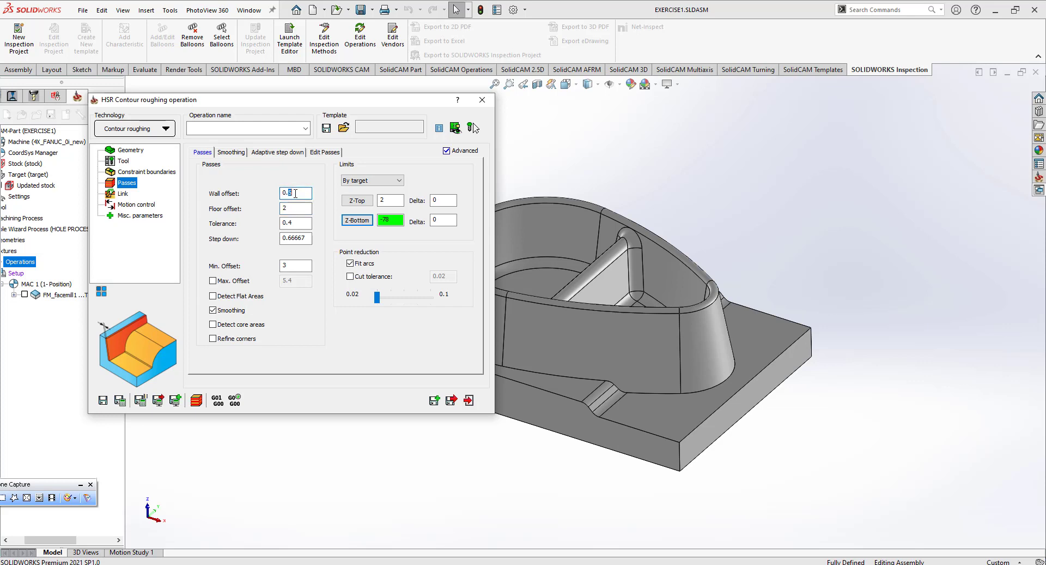
{"action": "type", "text": "2"}
{"action": "double_click", "coordinate": [294, 208]}
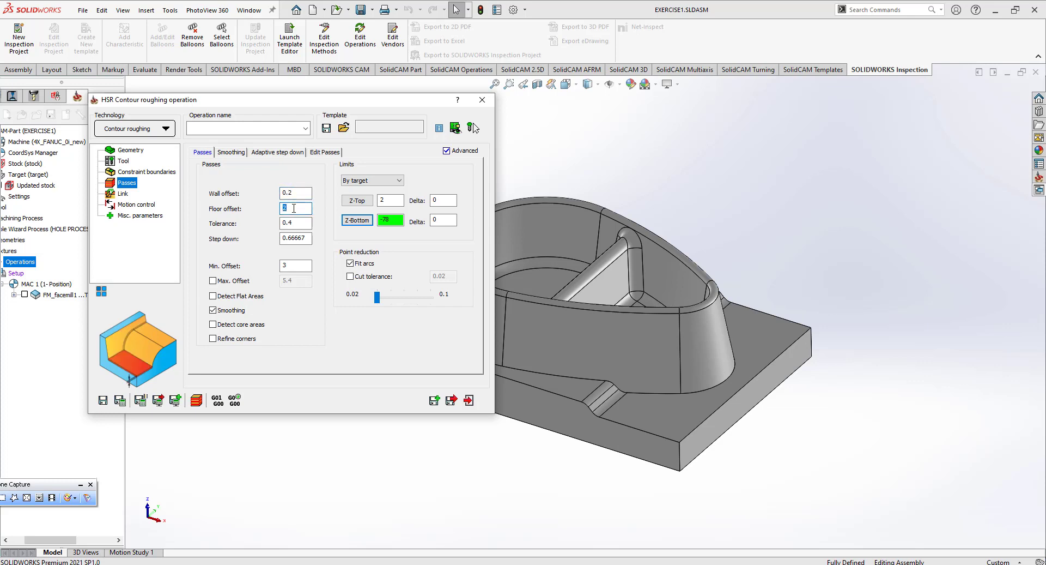
{"action": "left_click_drag", "start_coordinate": [293, 196], "coordinate": [268, 192]}
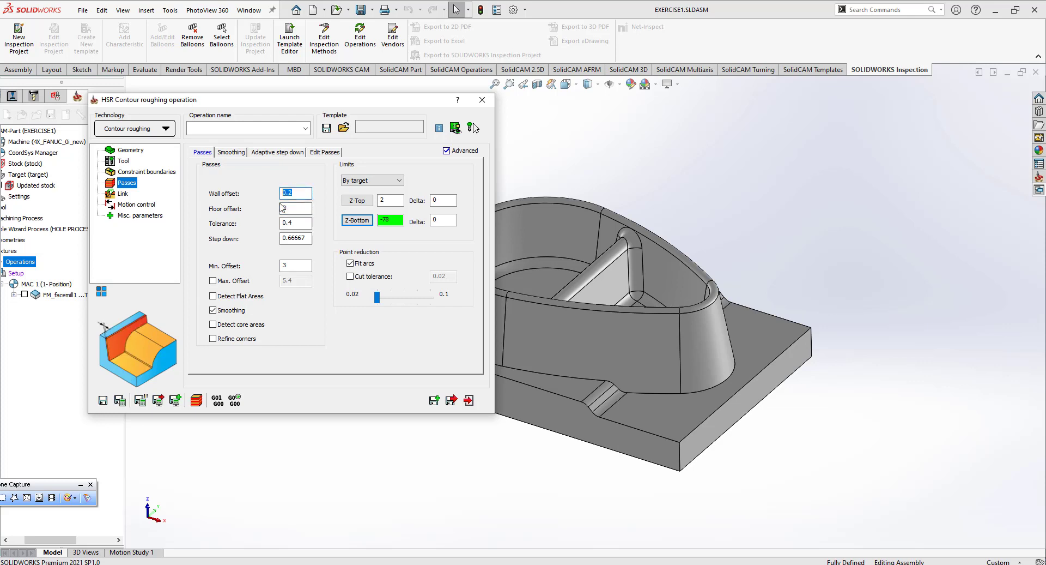
{"action": "double_click", "coordinate": [282, 207]}
{"action": "type", "text": "0.2"}
Set tolerance 0.04 and step down 5, then save and calculate the operation.
{"action": "left_click", "coordinate": [301, 224]}
{"action": "left_click", "coordinate": [301, 239]}
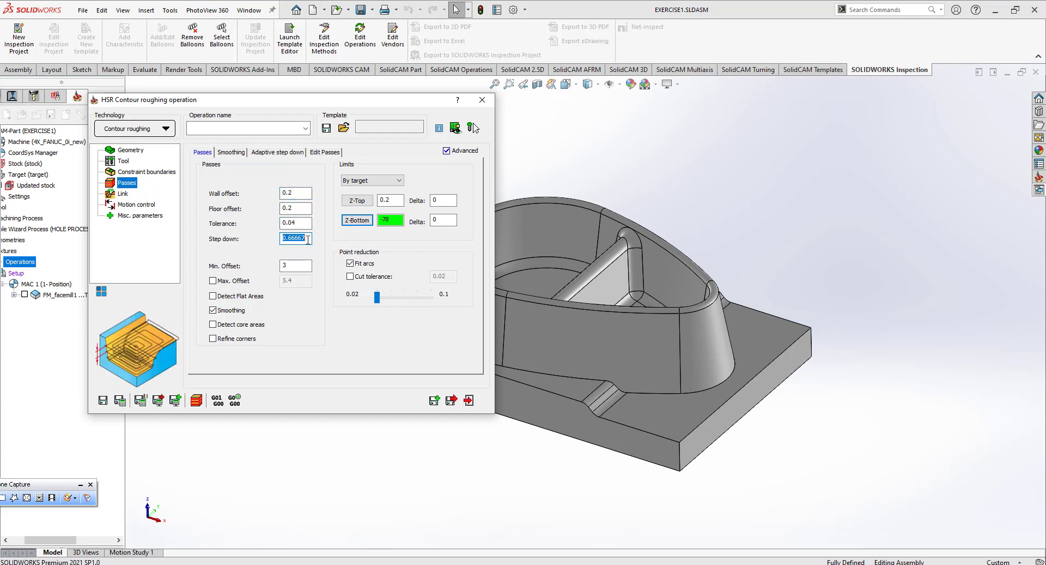
{"action": "type", "text": "5"}
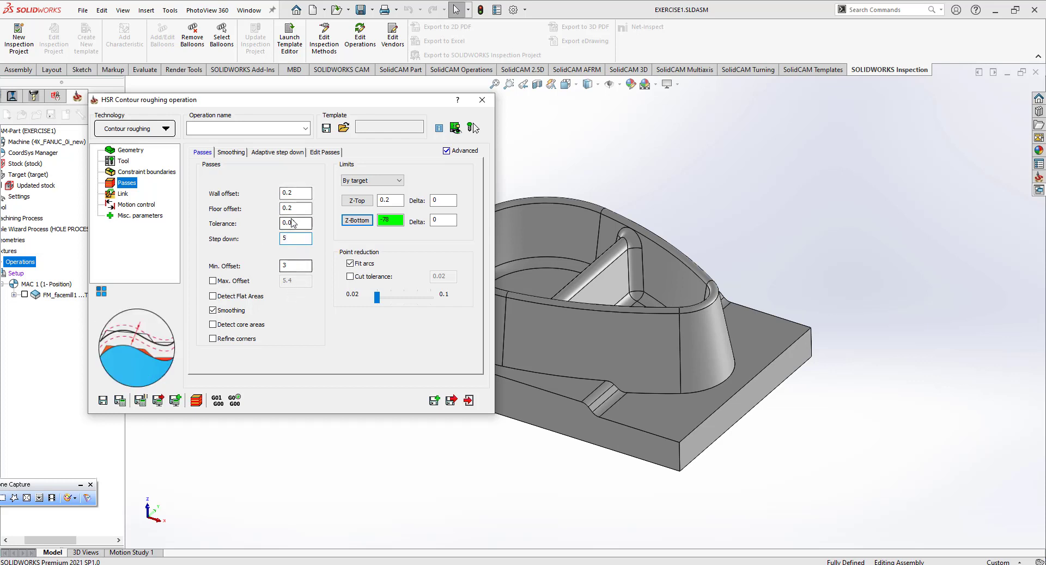
{"action": "left_click", "coordinate": [293, 266]}
{"action": "left_click", "coordinate": [295, 238]}
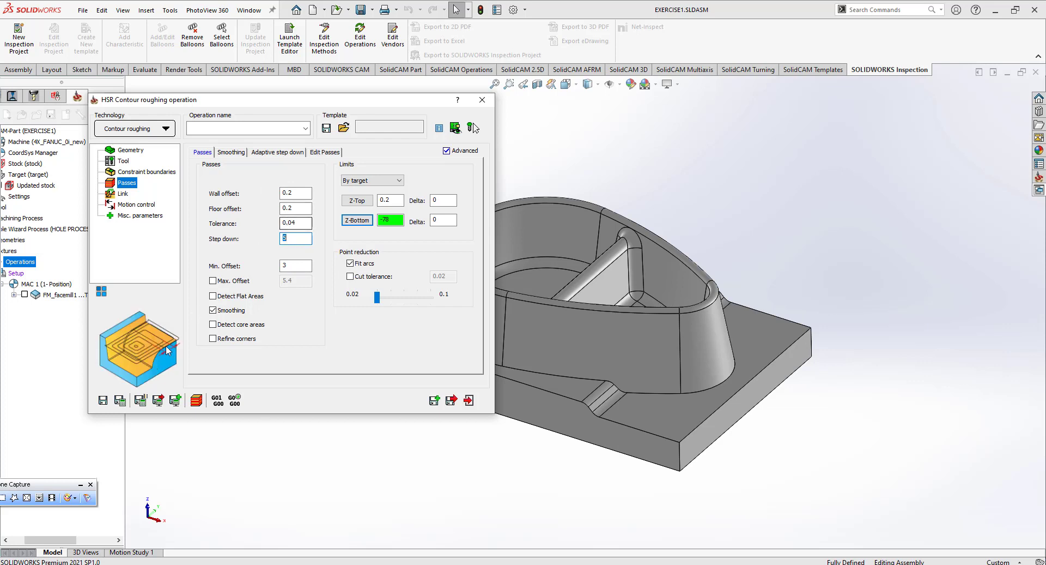
{"action": "left_click", "coordinate": [120, 400]}
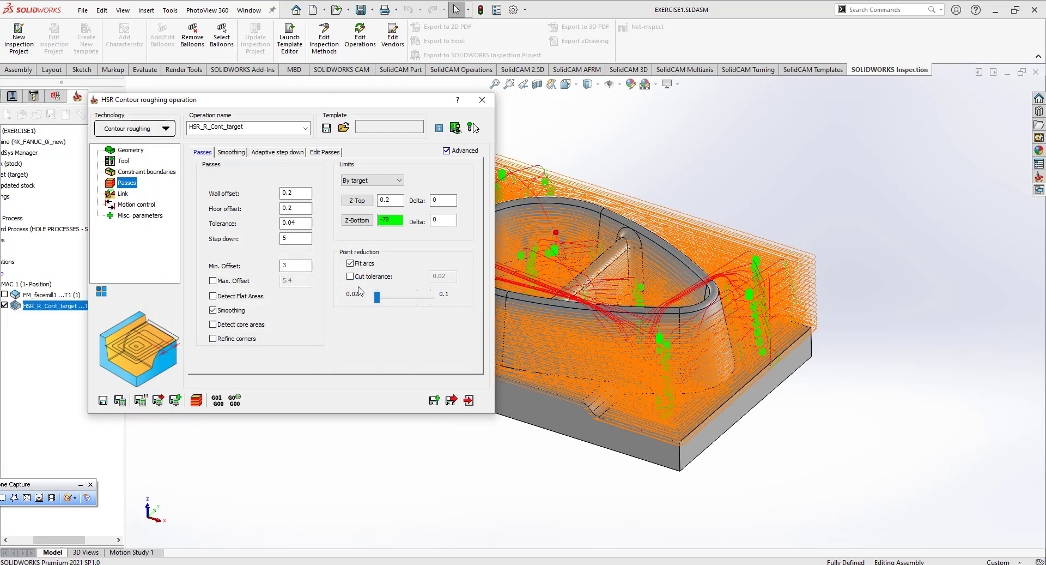
Exit the editor after calculation and orbit and zoom to review the HSR_R_Cont_target toolpath.
{"action": "left_click", "coordinate": [469, 400]}
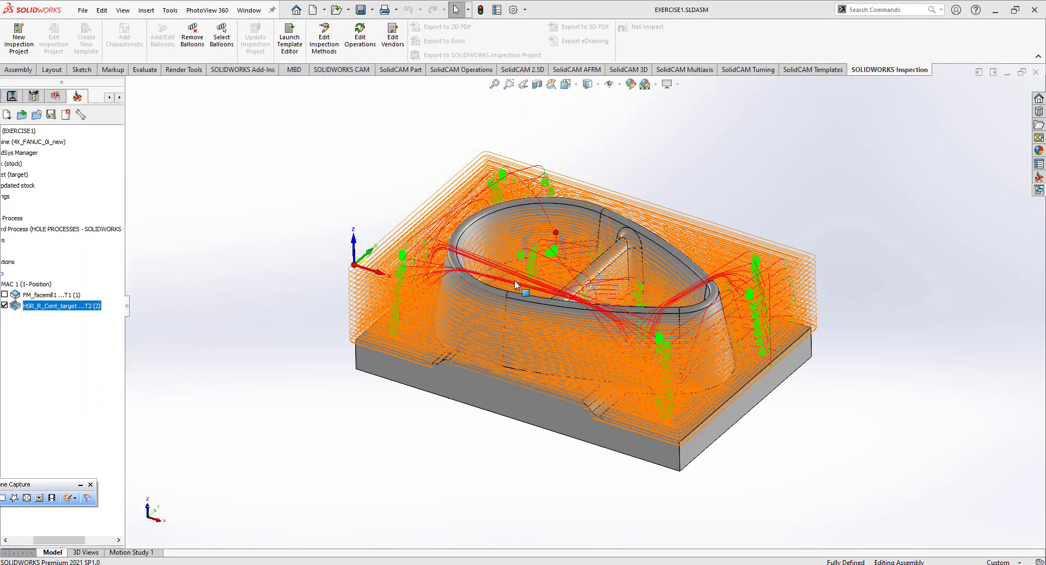
{"action": "mouse_move", "coordinate": [516, 284]}
{"action": "middle_mouse_down"}
{"action": "mouse_move", "coordinate": [509, 437]}
{"action": "mouse_move", "coordinate": [521, 198]}
{"action": "mouse_move", "coordinate": [521, 297]}
{"action": "middle_mouse_up"}
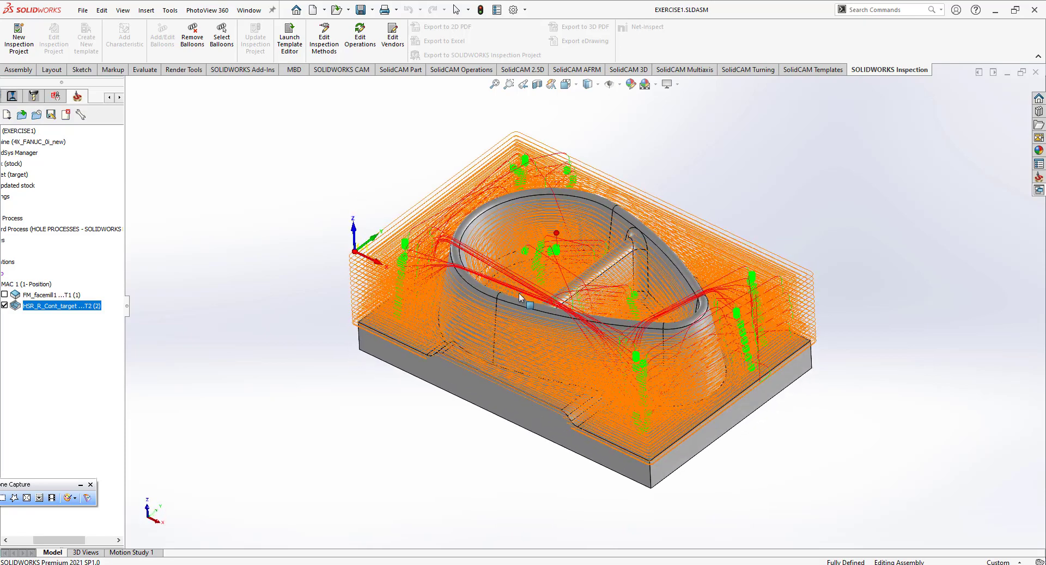
{"action": "scroll", "coordinate": [733, 158], "scroll_direction": "down", "scroll_amount": 2}
{"action": "scroll", "coordinate": [608, 256], "scroll_direction": "up", "scroll_amount": 2}
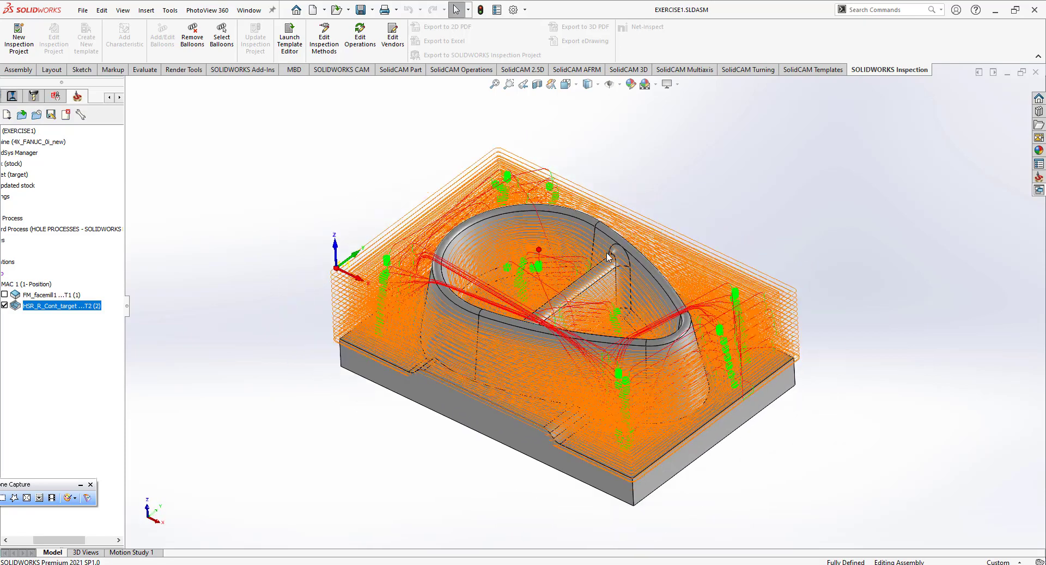
Reopen HSR_R_Cont_target for editing and bring up its tool selection.
{"action": "left_click", "coordinate": [4, 306]}
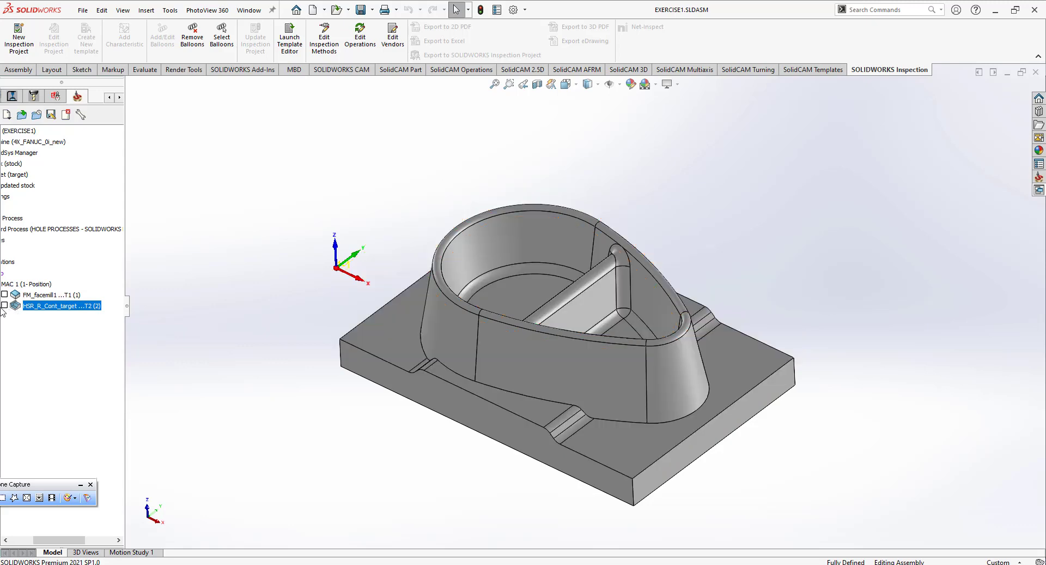
{"action": "left_click", "coordinate": [4, 305]}
{"action": "double_click", "coordinate": [17, 306]}
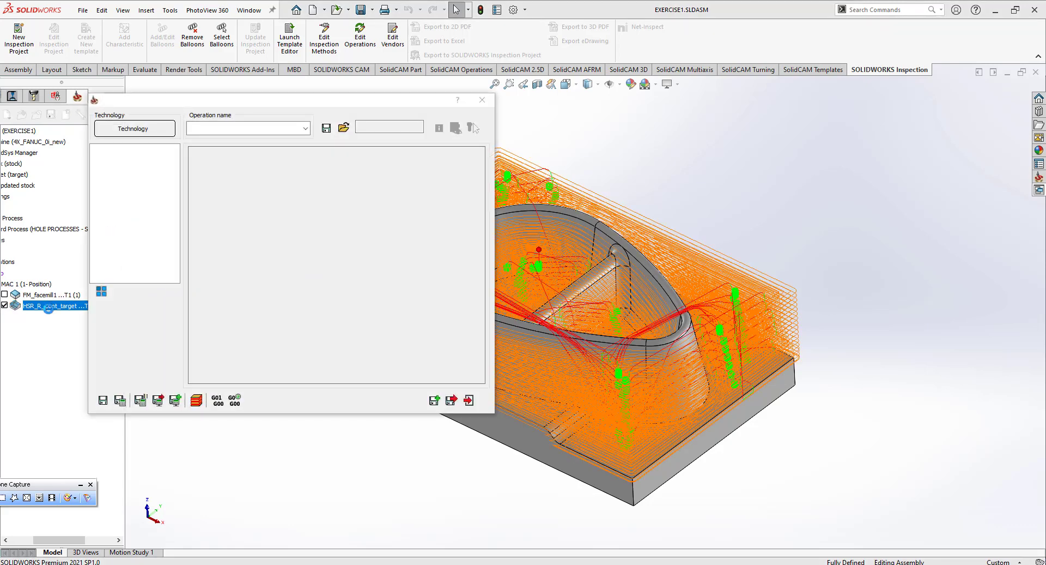
{"action": "left_click", "coordinate": [123, 160]}
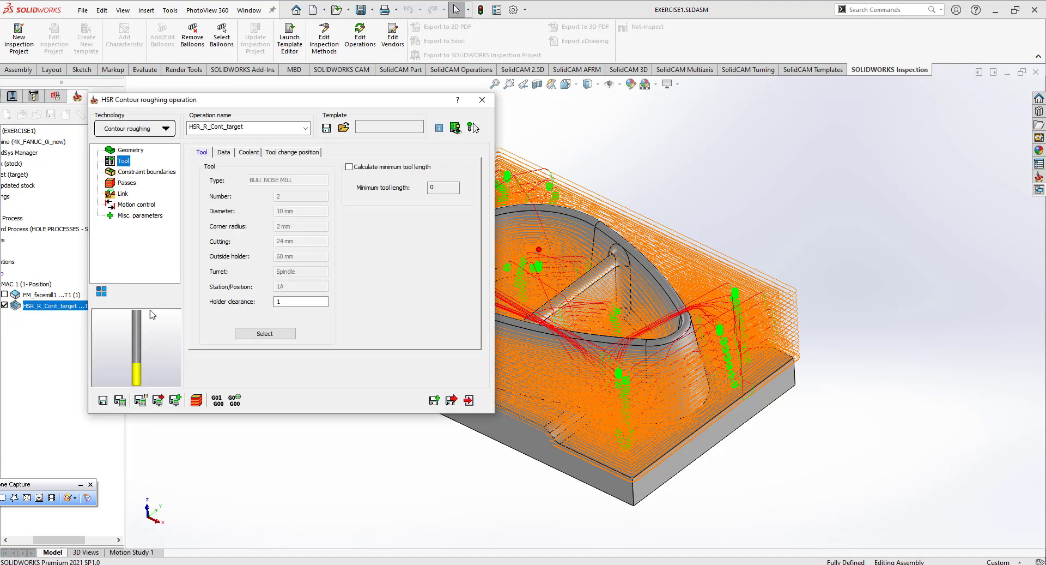
{"action": "left_click", "coordinate": [124, 401]}
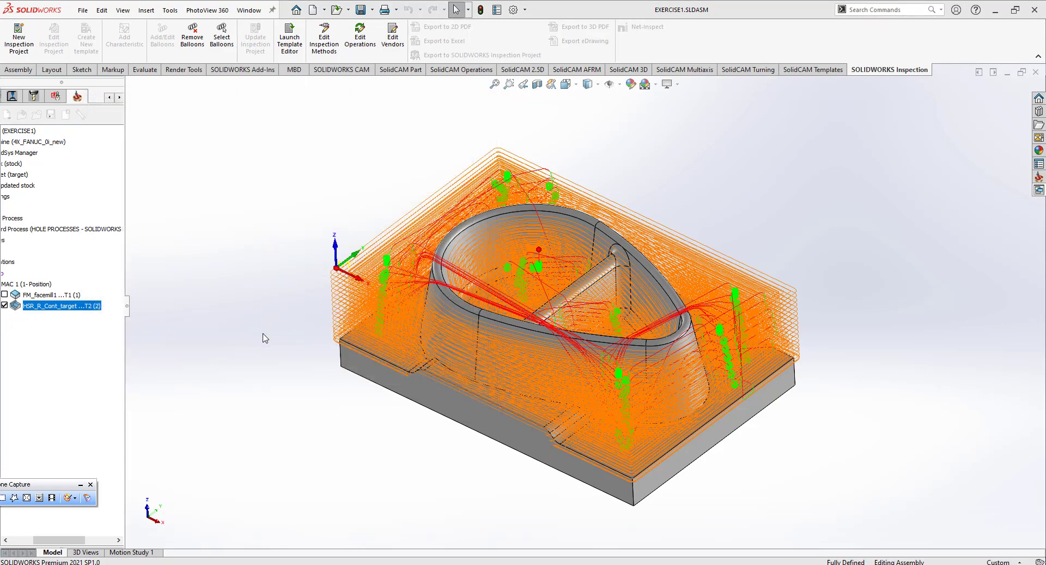
Add Bull Nose Mill tool 3 with diameter 20, corner radius 5 and 4 flutes, and confirm it.
{"action": "left_click", "coordinate": [161, 468]}
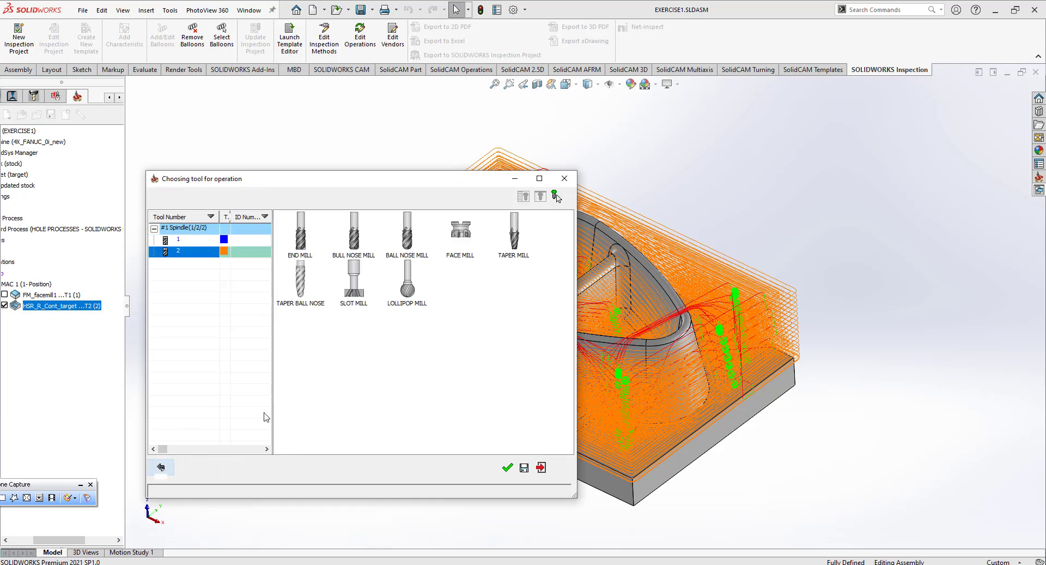
{"action": "left_click", "coordinate": [355, 231]}
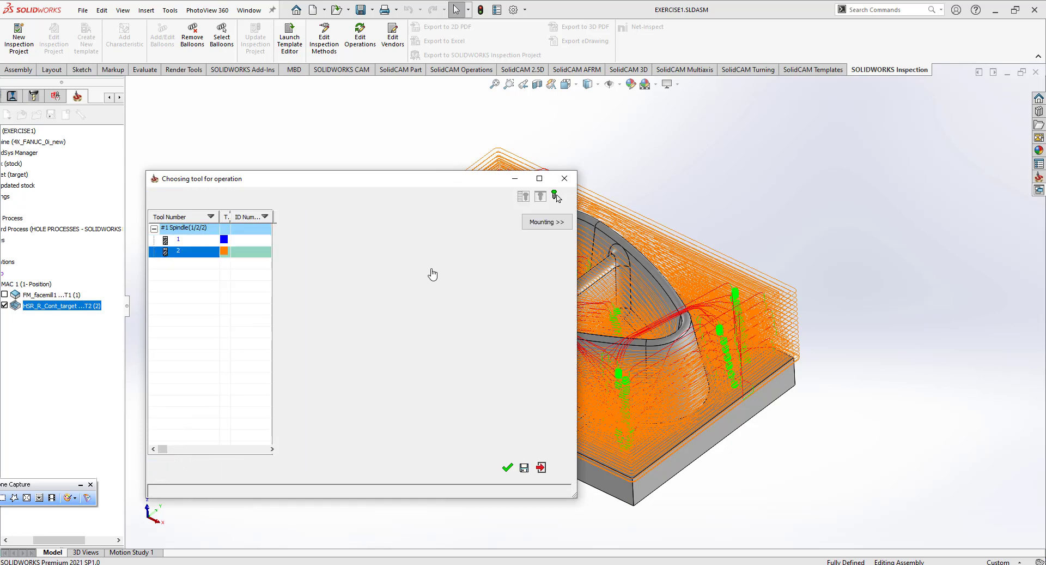
{"action": "double_click", "coordinate": [434, 294]}
{"action": "type", "text": "20"}
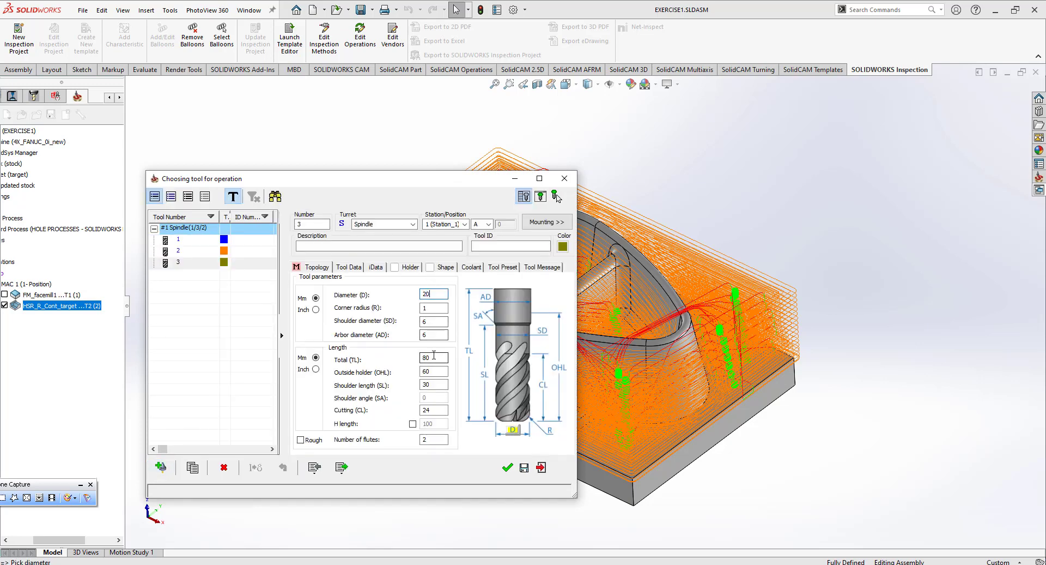
{"action": "key", "text": "Tab"}
{"action": "type", "text": "5"}
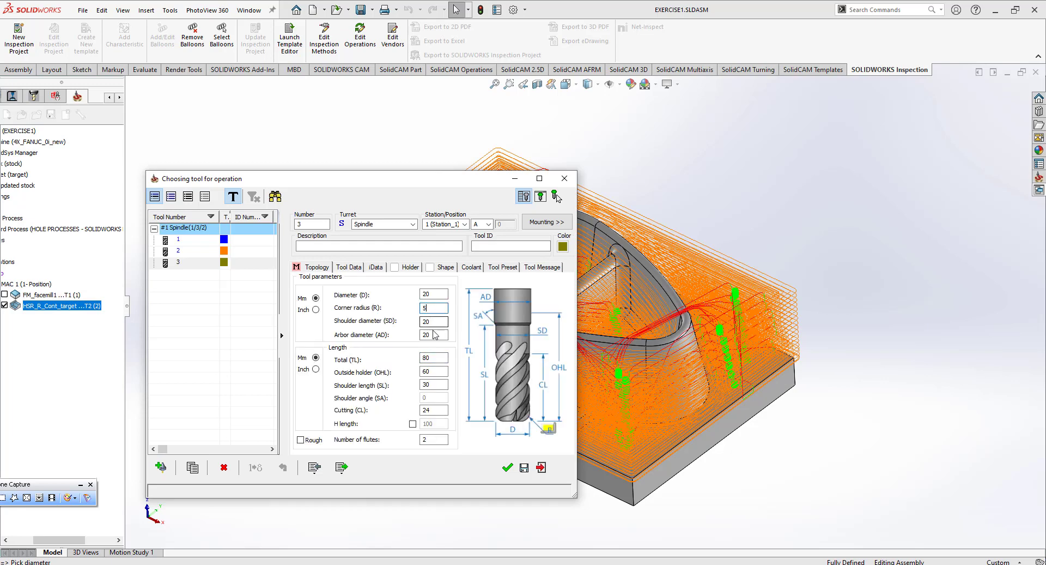
{"action": "key", "text": "Tab"}
{"action": "key", "text": "Tab"}
{"action": "key", "text": "Tab"}
{"action": "key", "text": "Tab"}
{"action": "key", "text": "Tab"}
{"action": "key", "text": "Tab"}
{"action": "key", "text": "Tab"}
{"action": "type", "text": "4"}
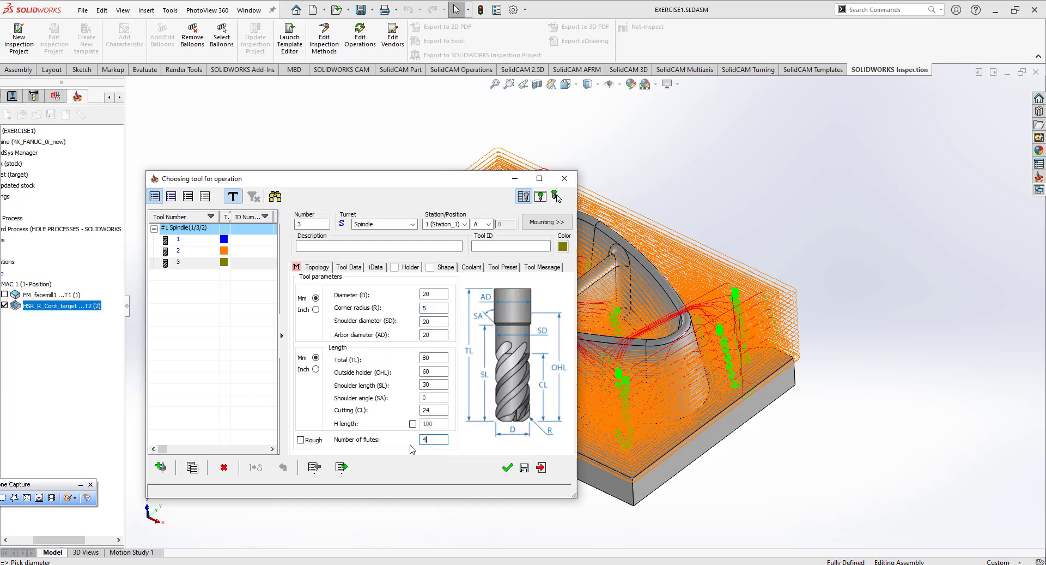
{"action": "left_click", "coordinate": [508, 467]}
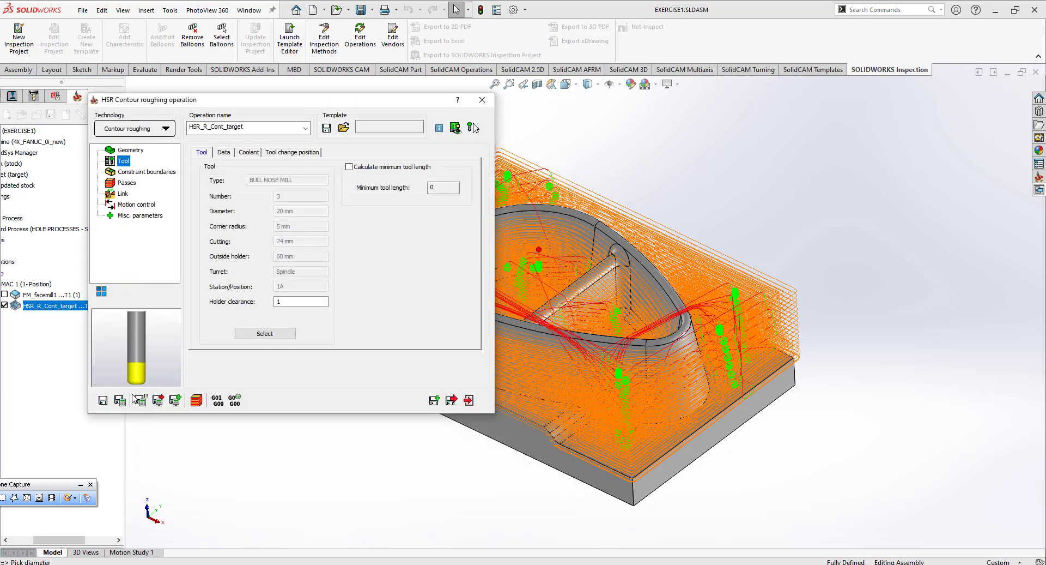
Recalculate HSR_R_Cont_target with tool 3 and exit the operation editor.
{"action": "left_click", "coordinate": [121, 401]}
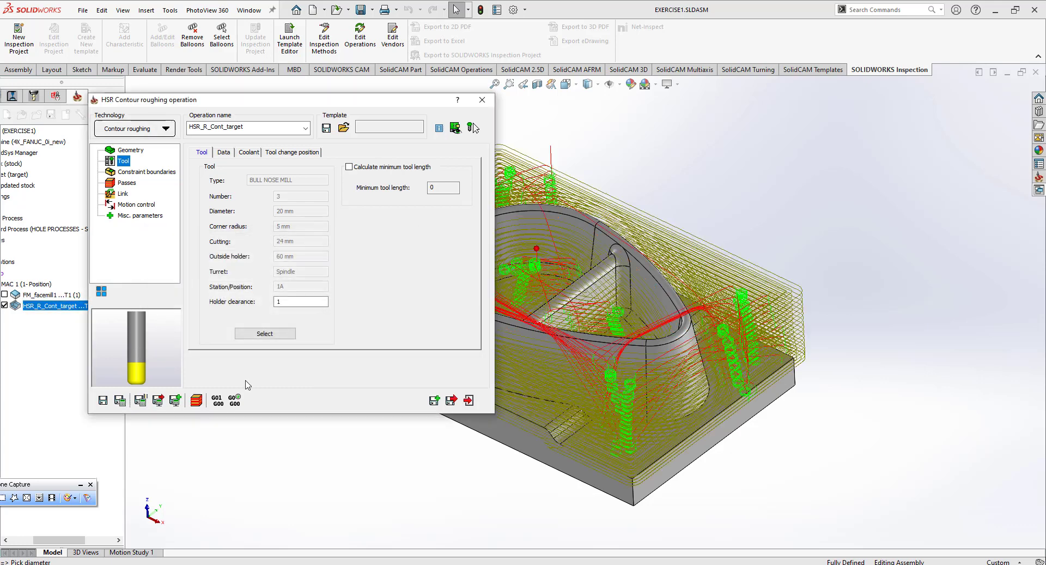
{"action": "left_click", "coordinate": [469, 401]}
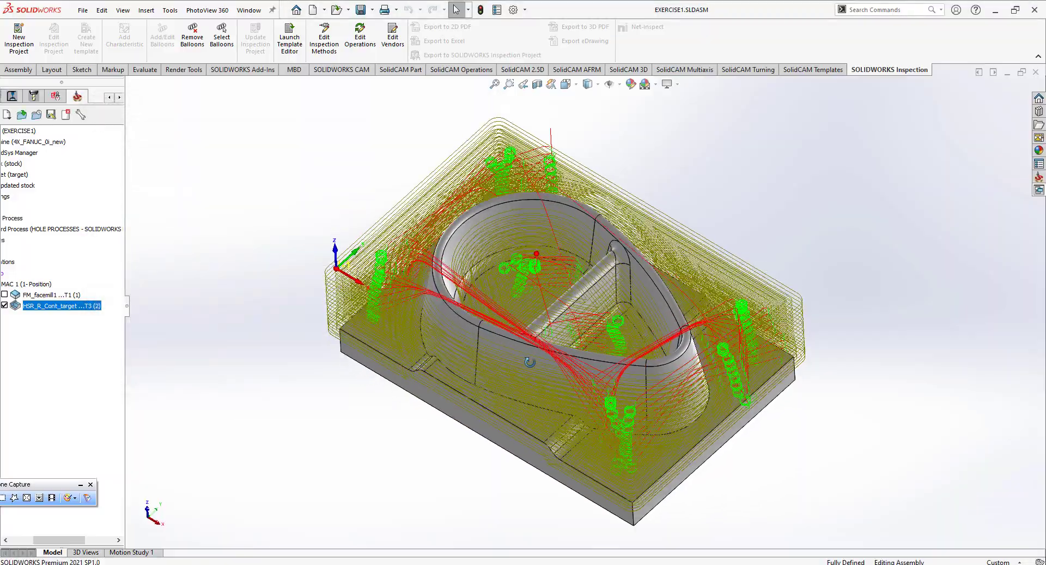